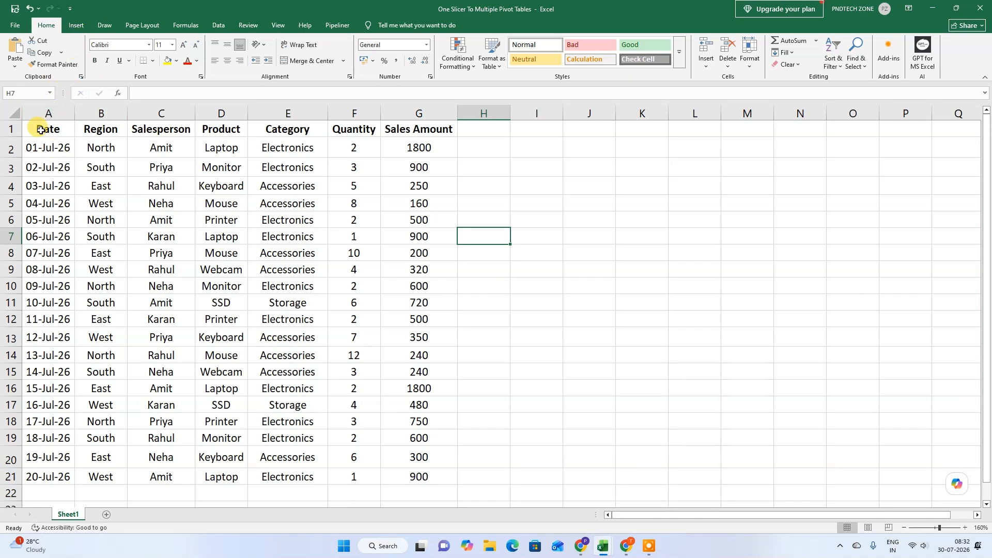
# Step: Create a PivotTable on a new worksheet from Sheet1 range A1:G21, with Product as rows and summed Sales Amount as values
pyautogui.moveTo(47, 129); pyautogui.dragTo(419, 480)
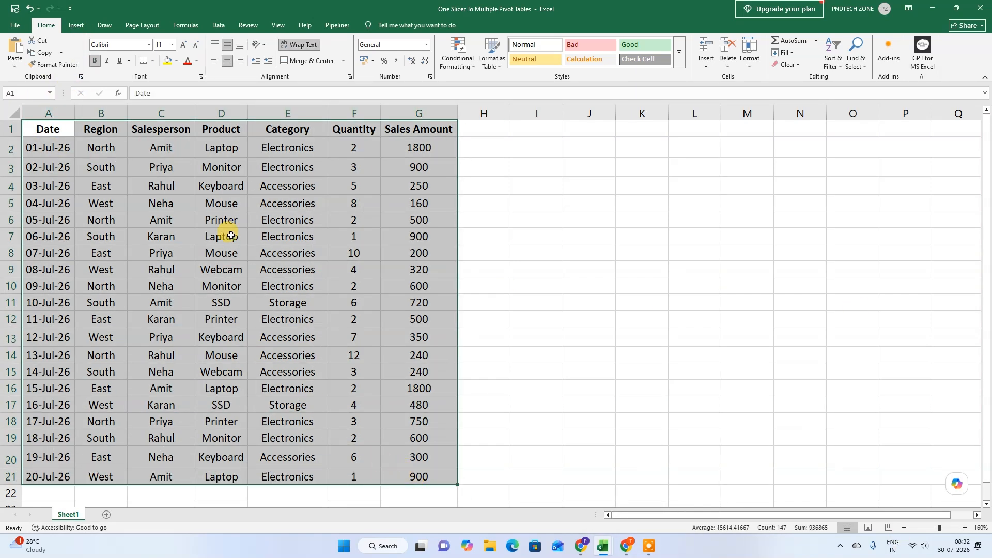
pyautogui.click(72, 25)
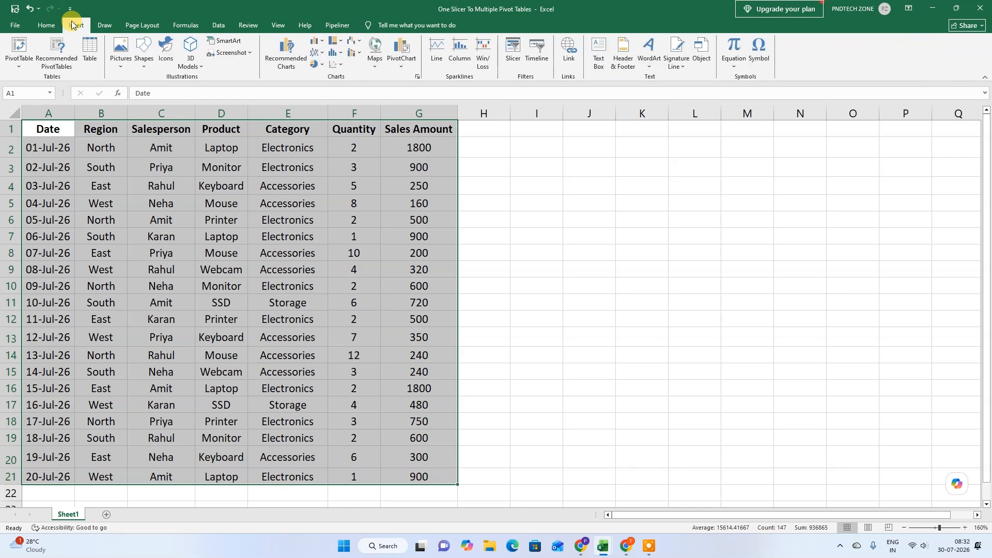
pyautogui.click(19, 62)
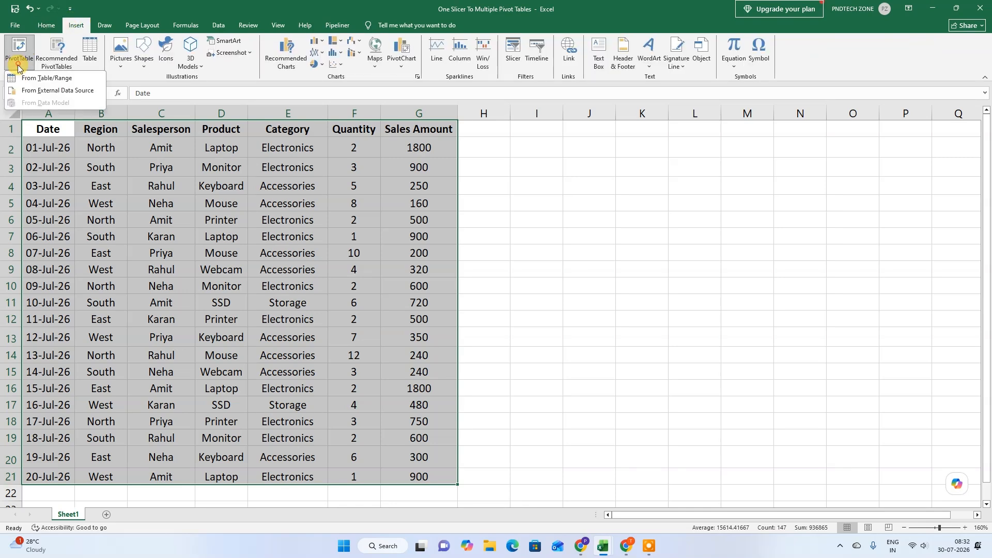
pyautogui.click(91, 78)
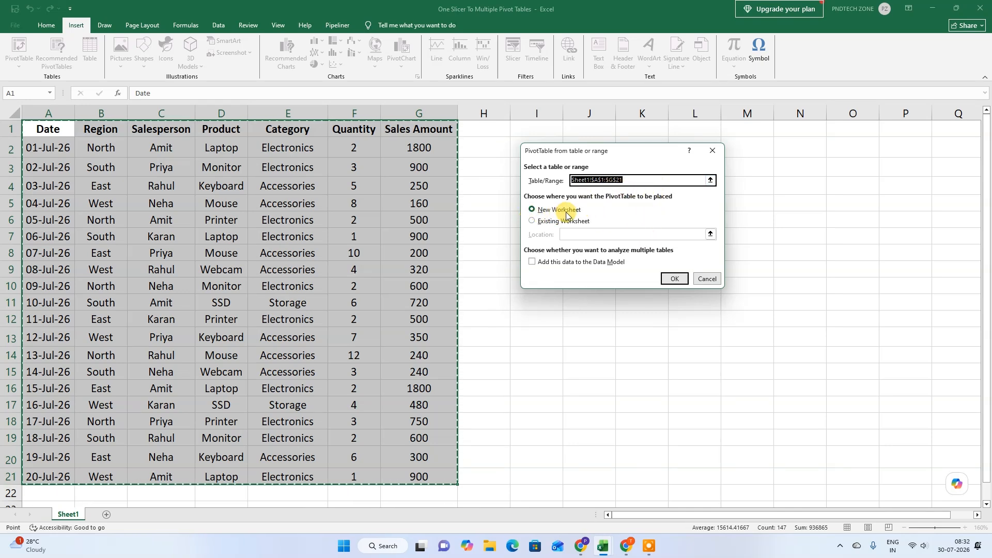
pyautogui.click(673, 278)
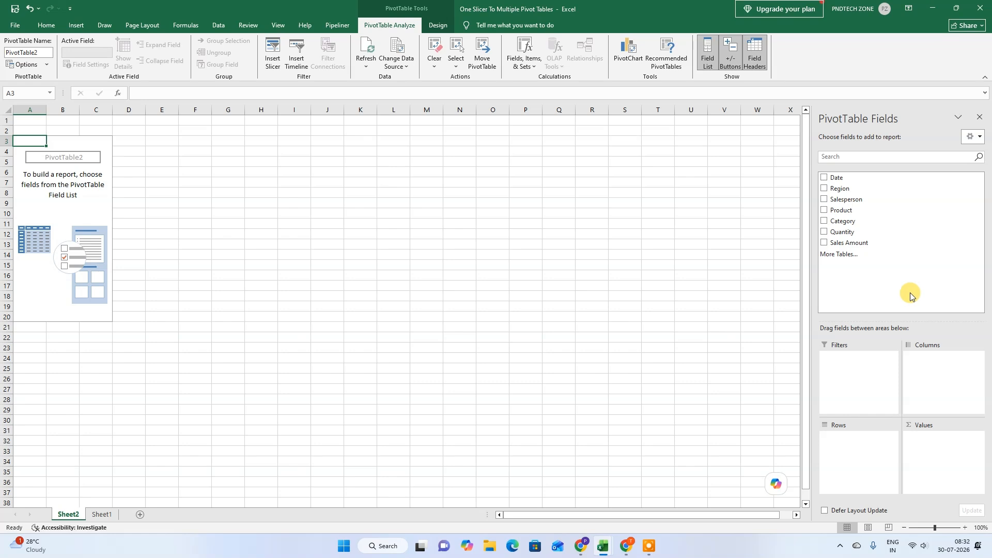
pyautogui.click(823, 211)
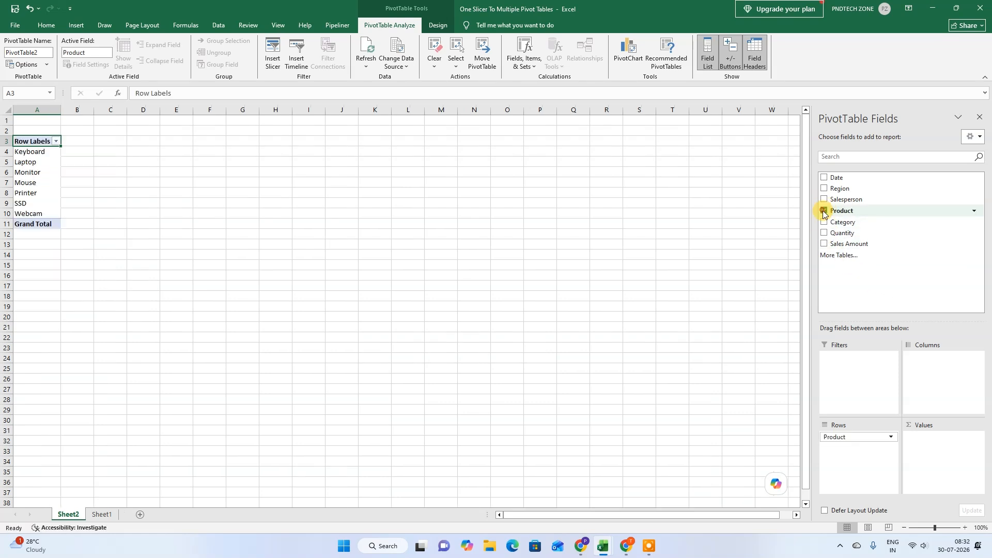
pyautogui.click(824, 244)
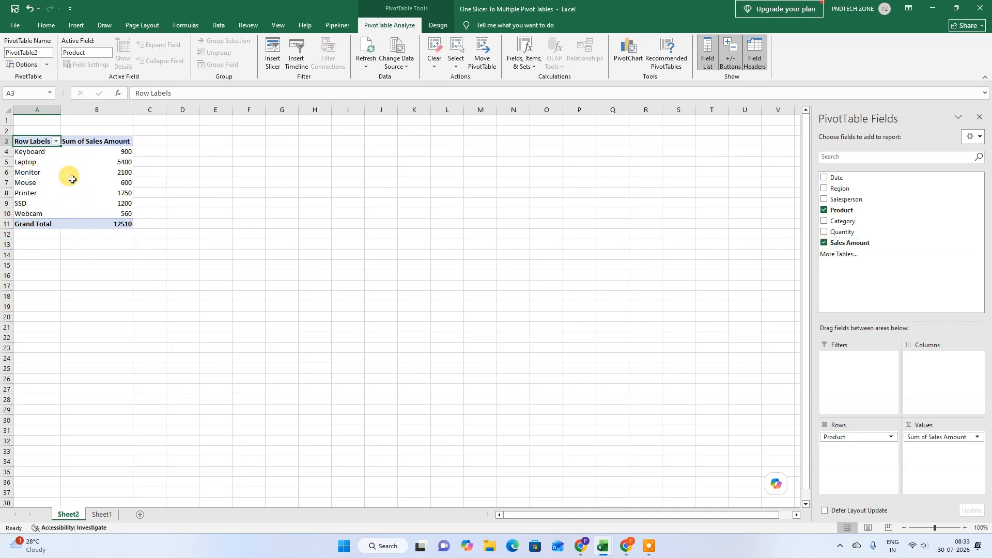
# Step: Copy the product PivotTable and paste the duplicate at cell G3
pyautogui.moveTo(34, 141); pyautogui.dragTo(114, 222)
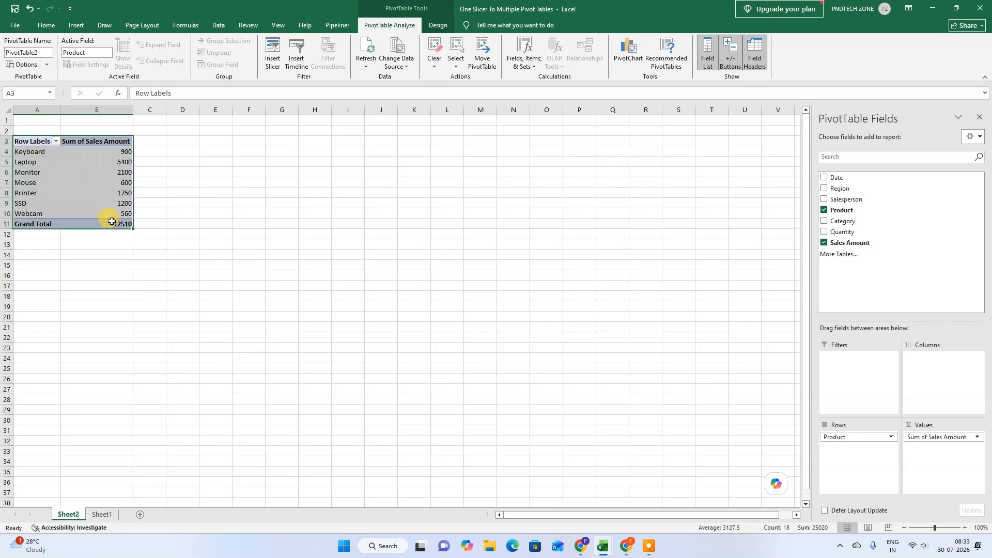
pyautogui.hotkey('ctrl', 'c')
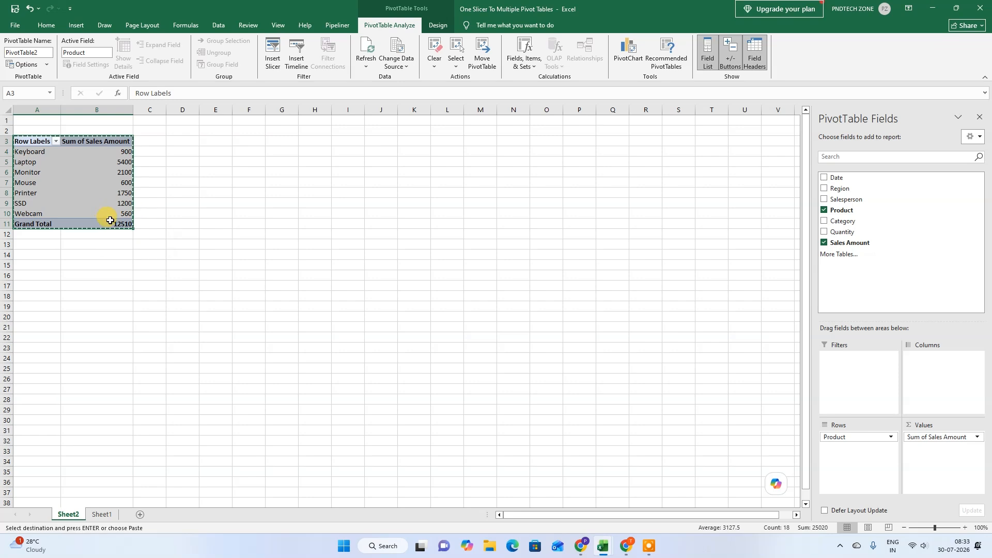
pyautogui.click(279, 143)
pyautogui.hotkey('ctrl', 'v')
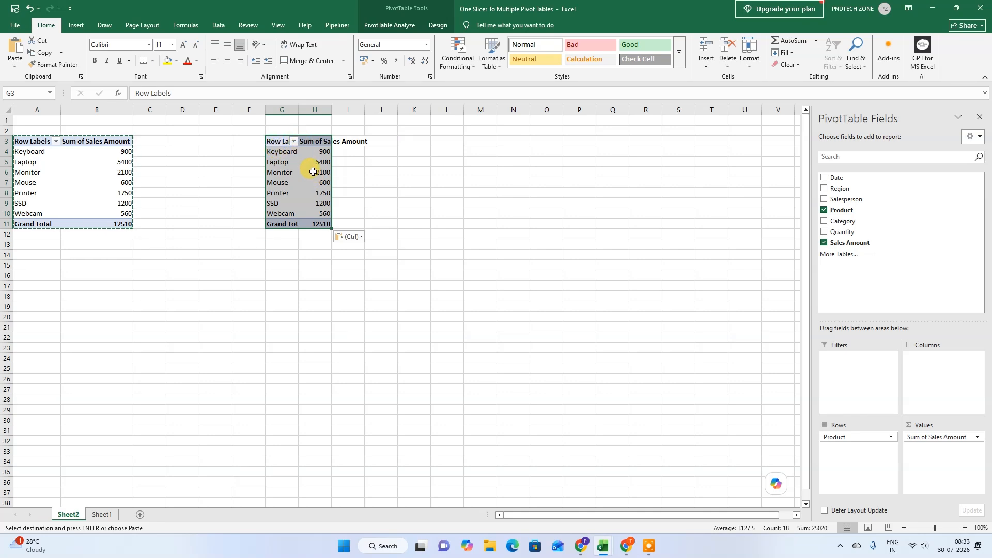
# Step: Replace the Product field with Salesperson in the rows of the PivotTable at G3
pyautogui.click(294, 169)
pyautogui.press('Escape')
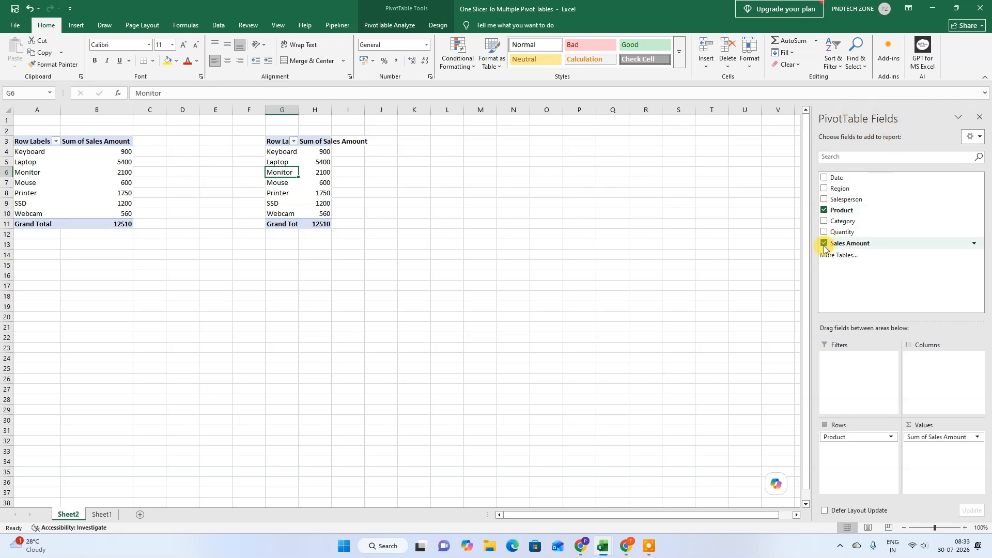
pyautogui.click(824, 211)
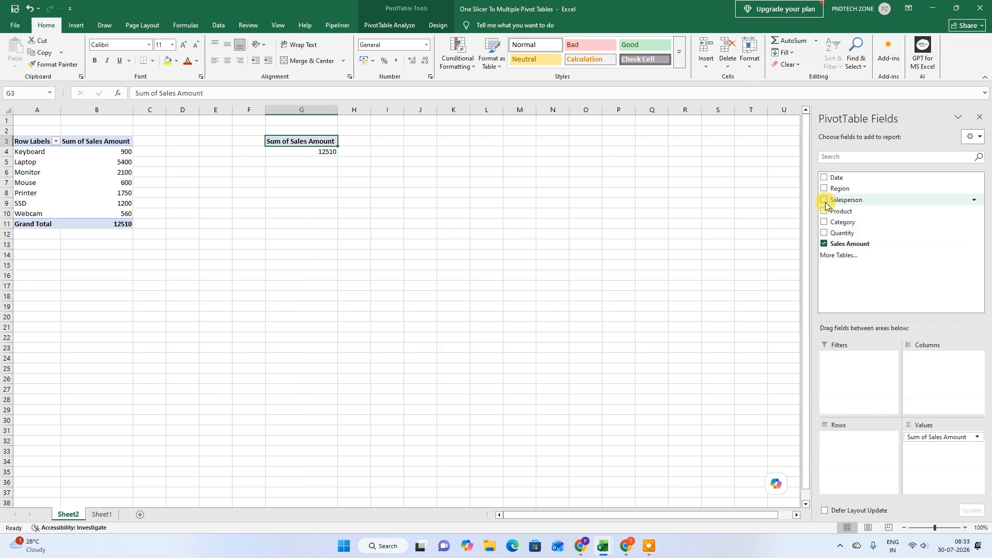
pyautogui.click(824, 201)
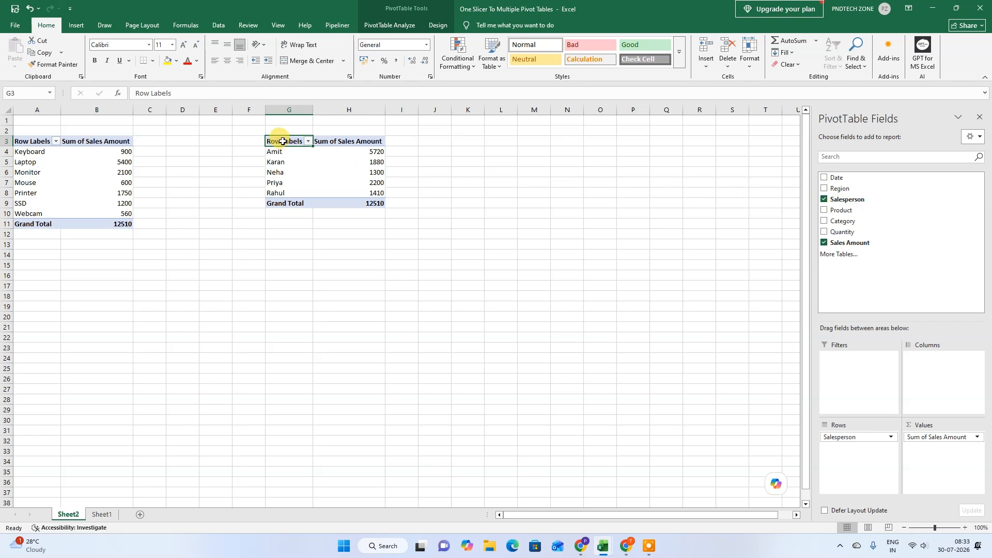
# Step: Copy the salesperson PivotTable to cell L3 and widen column M
pyautogui.moveTo(283, 141); pyautogui.dragTo(376, 204)
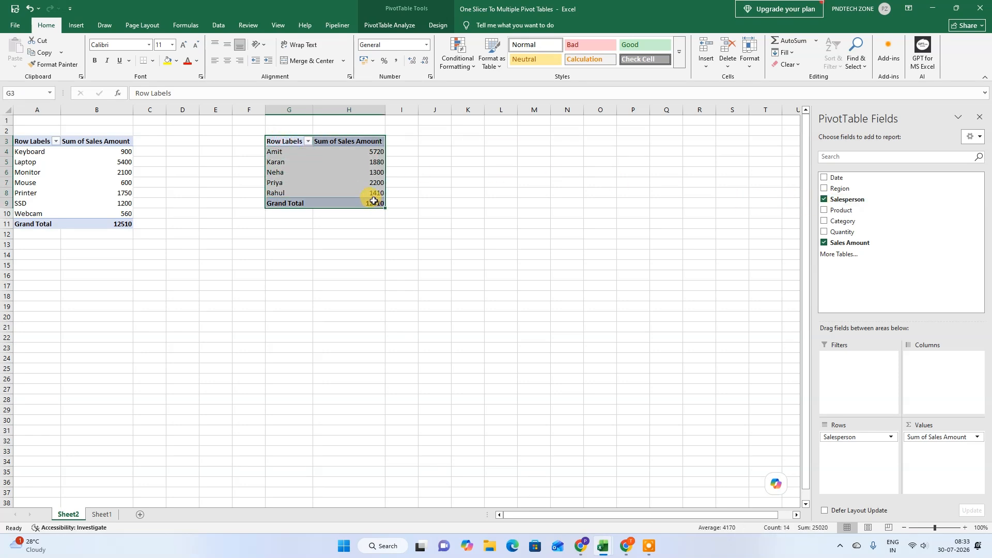
pyautogui.hotkey('ctrl', 'c')
pyautogui.click(504, 142)
pyautogui.hotkey('ctrl', 'v')
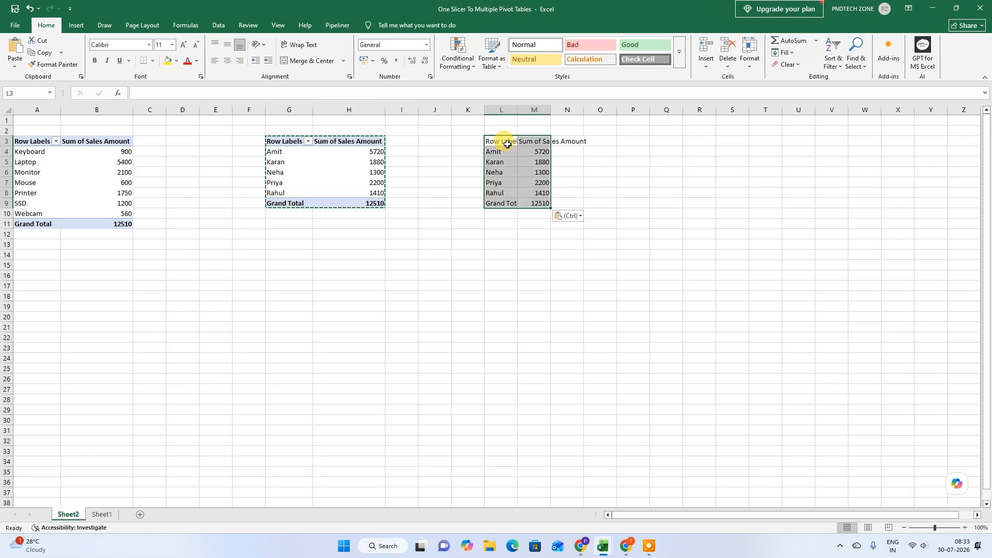
pyautogui.moveTo(551, 109); pyautogui.dragTo(570, 109)
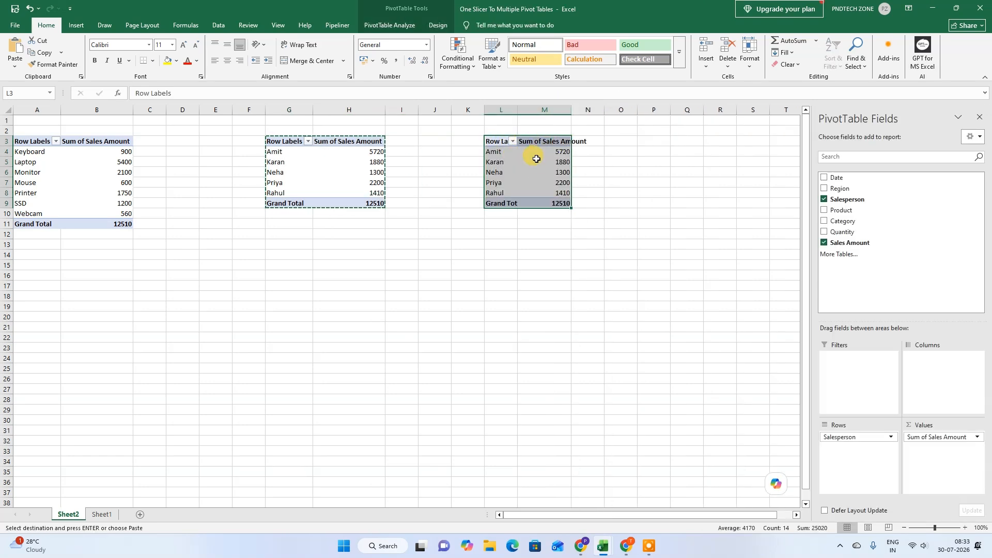
# Step: Replace the Salesperson field with Region in the rows of the PivotTable at L3
pyautogui.click(824, 199)
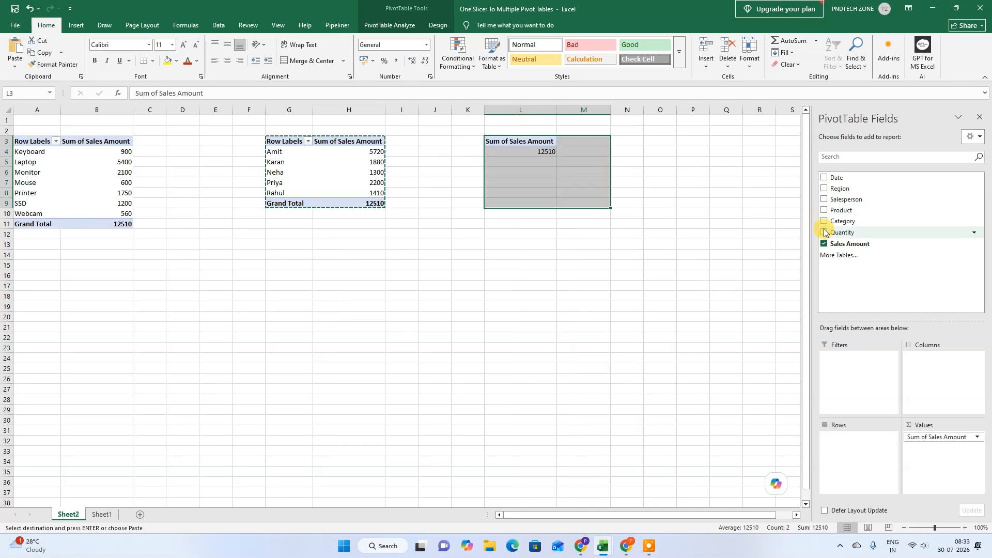
pyautogui.click(825, 190)
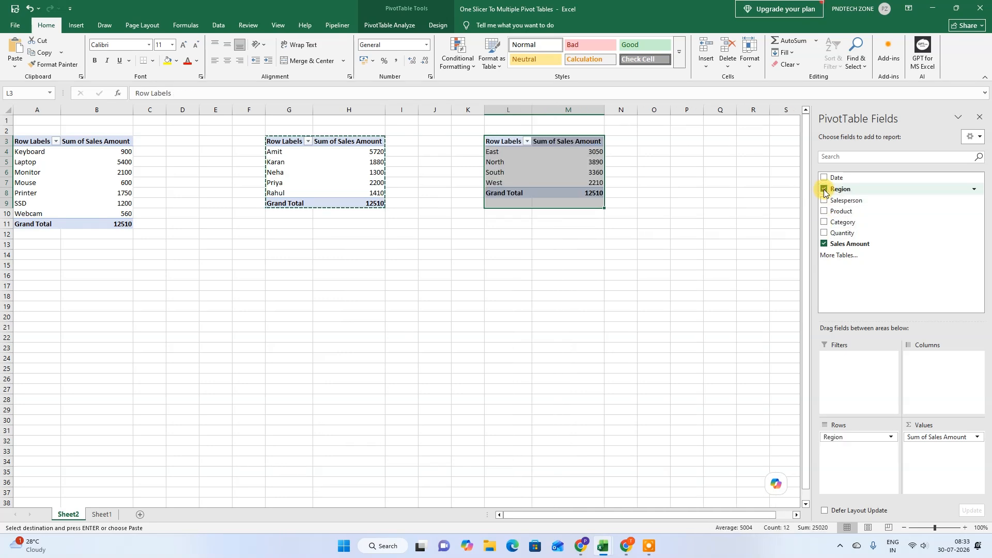
pyautogui.click(540, 185)
# Step: Copy the region PivotTable and paste the duplicate at cell G16
pyautogui.moveTo(491, 139); pyautogui.dragTo(599, 195)
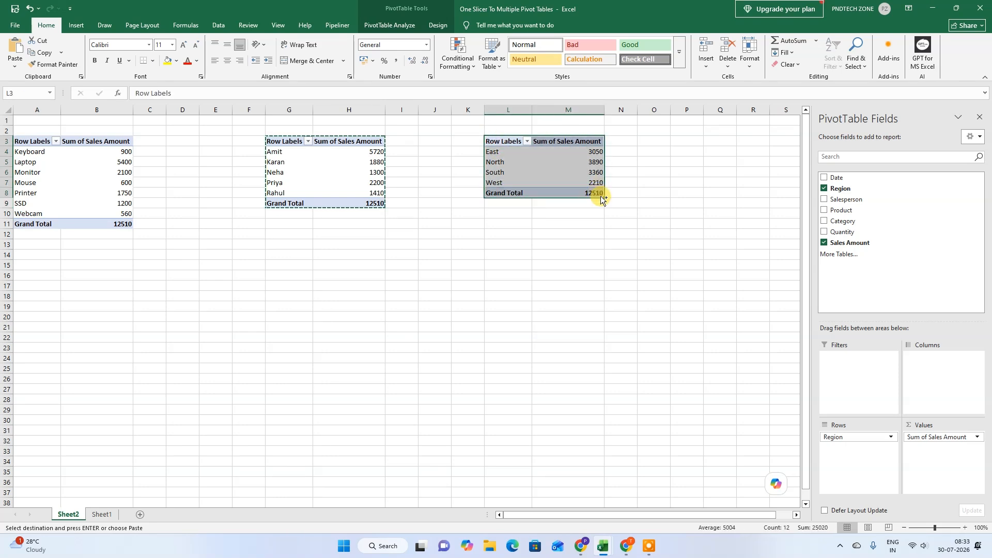
pyautogui.hotkey('ctrl', 'c')
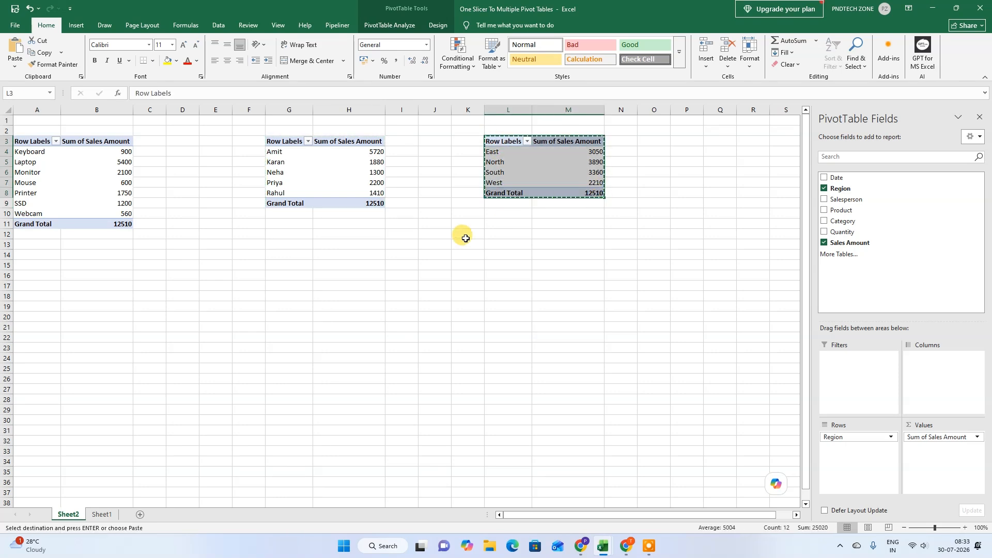
pyautogui.click(289, 275)
pyautogui.hotkey('ctrl', 'v')
# Step: Replace the Region field with Category in the rows of the PivotTable at G16
pyautogui.click(351, 306)
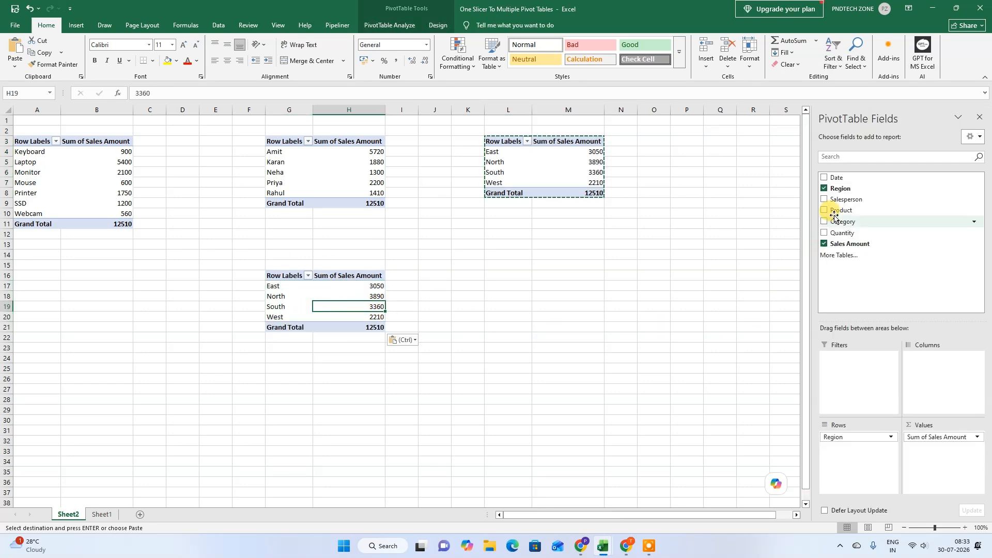
pyautogui.click(824, 189)
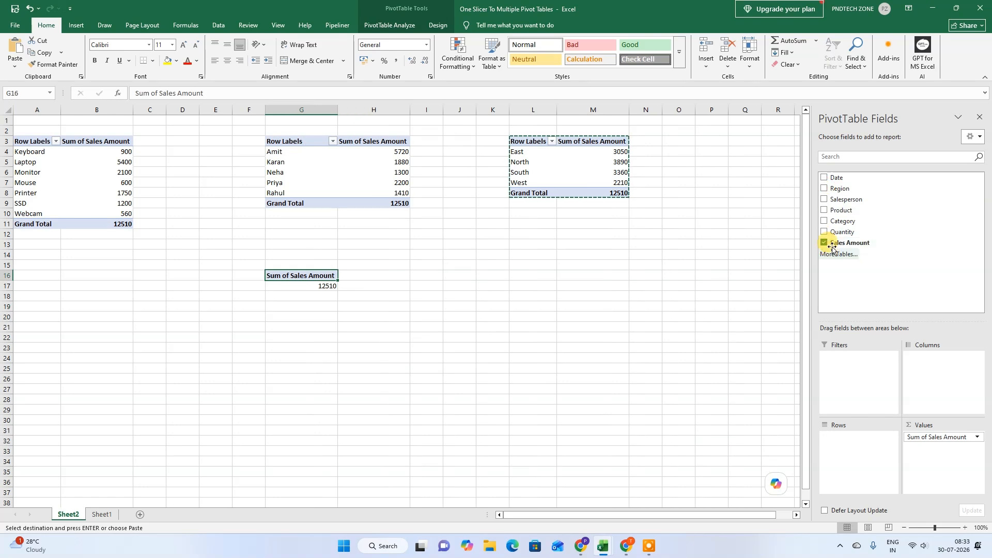
pyautogui.click(824, 221)
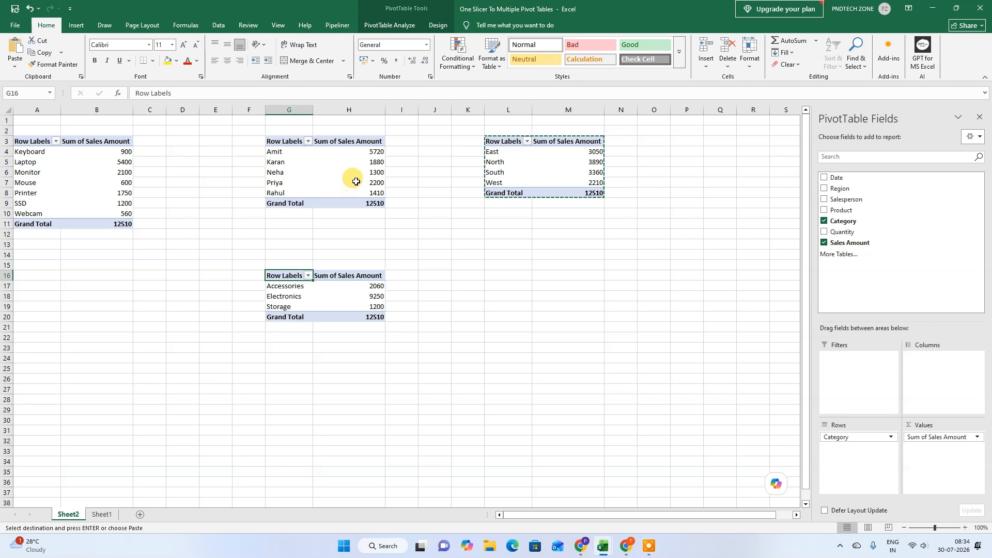
pyautogui.press('Escape')
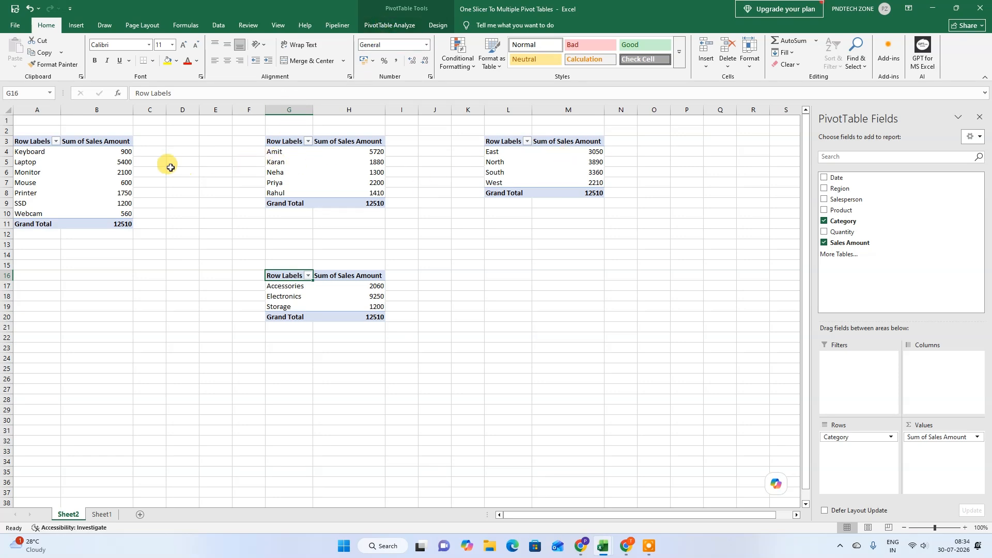
# Step: Insert a Date slicer for the product PivotTable and place it below the region PivotTable
pyautogui.click(62, 171)
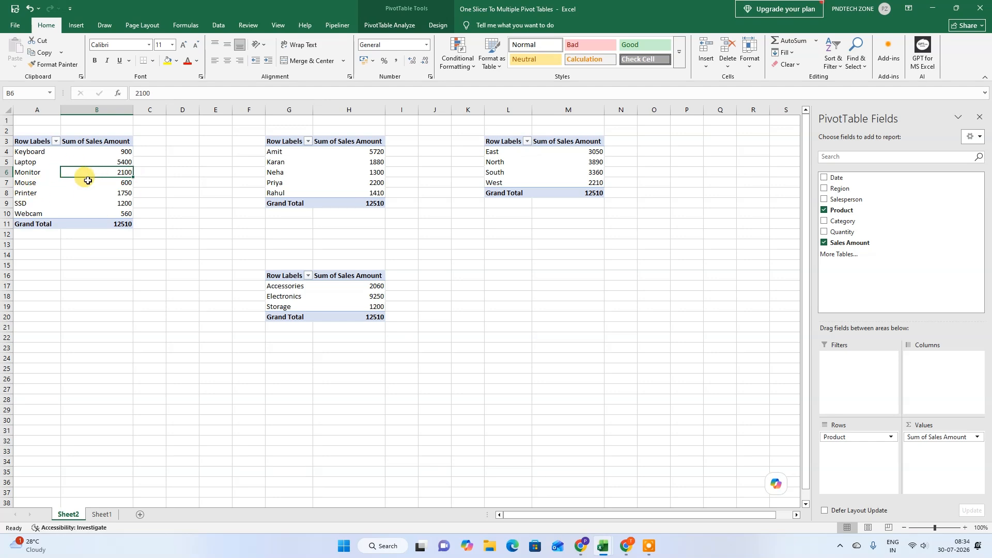
pyautogui.click(379, 26)
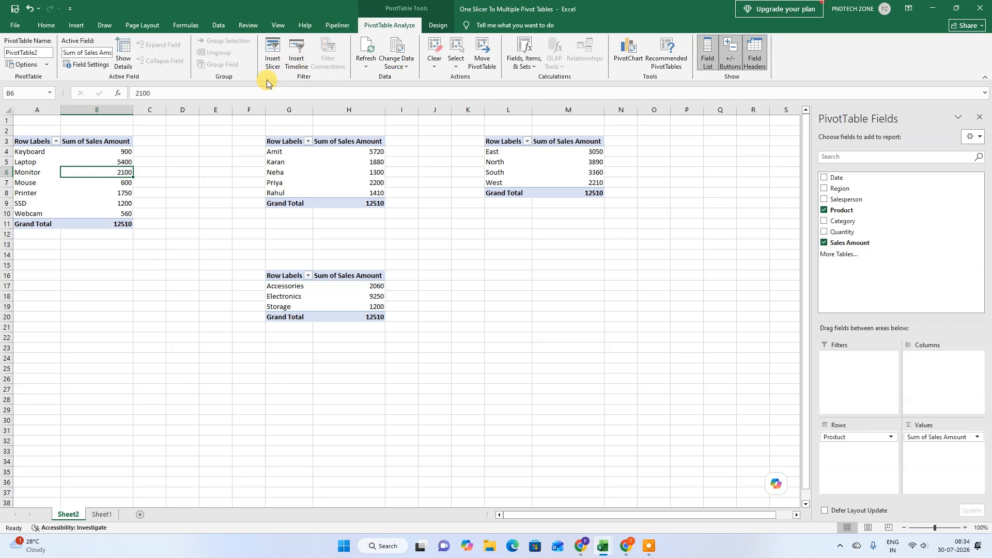
pyautogui.click(274, 51)
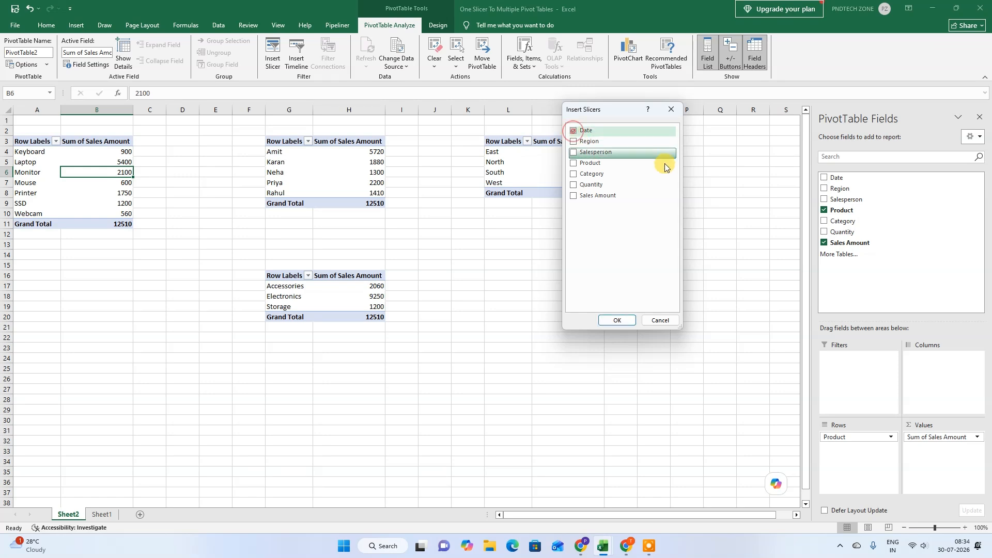
pyautogui.click(593, 132)
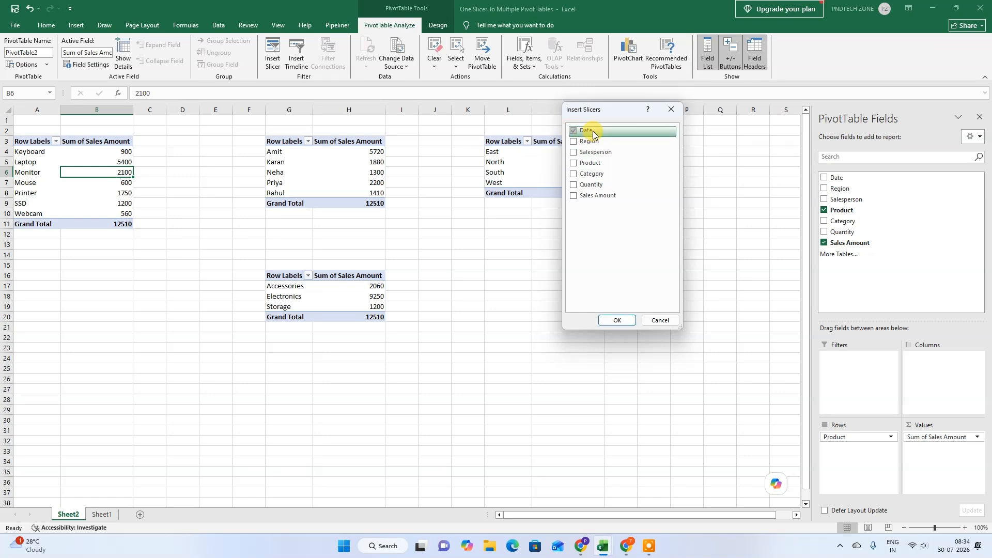
pyautogui.click(616, 320)
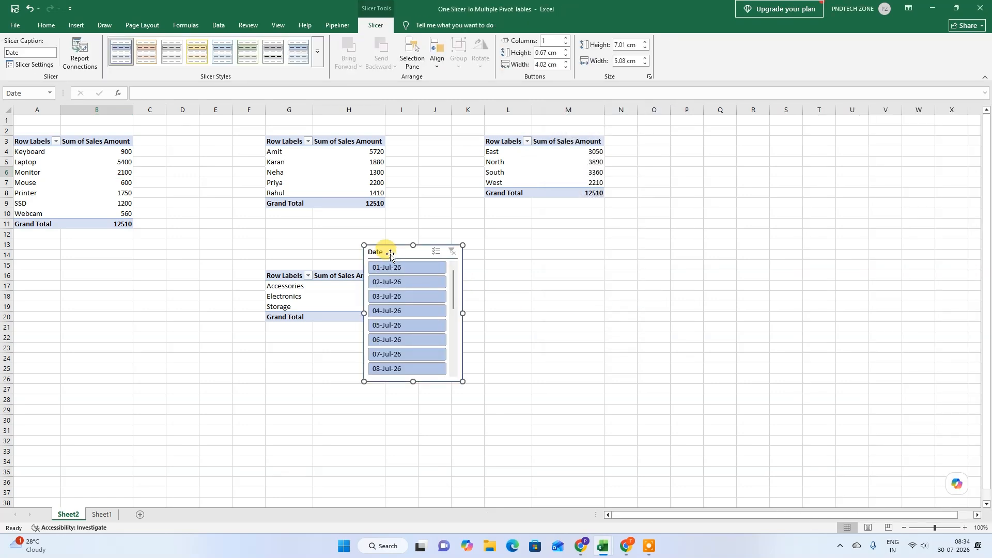
pyautogui.moveTo(372, 252); pyautogui.dragTo(474, 229)
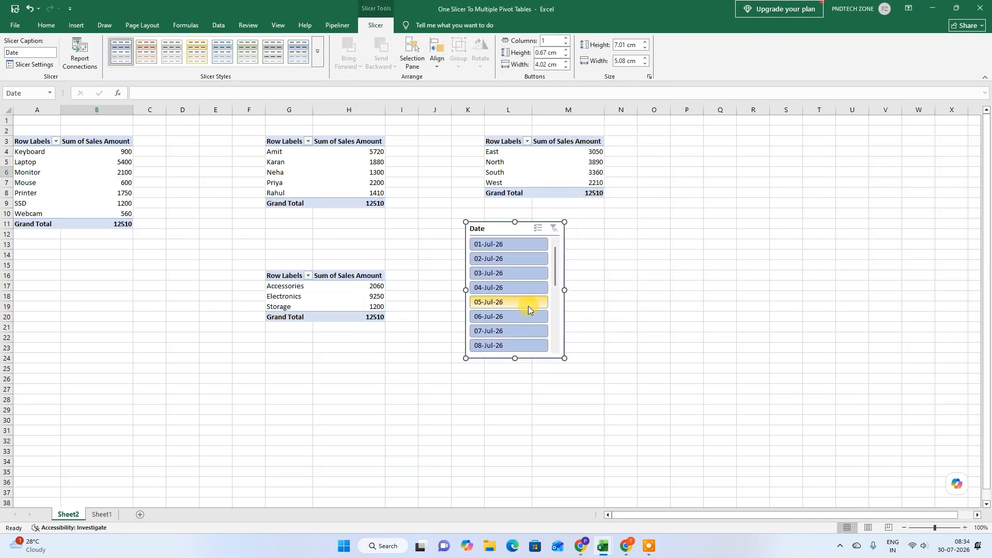
# Step: Test the Date slicer with 03-Jul-26 and 06-Jul-26, and clear its filter
pyautogui.click(506, 274)
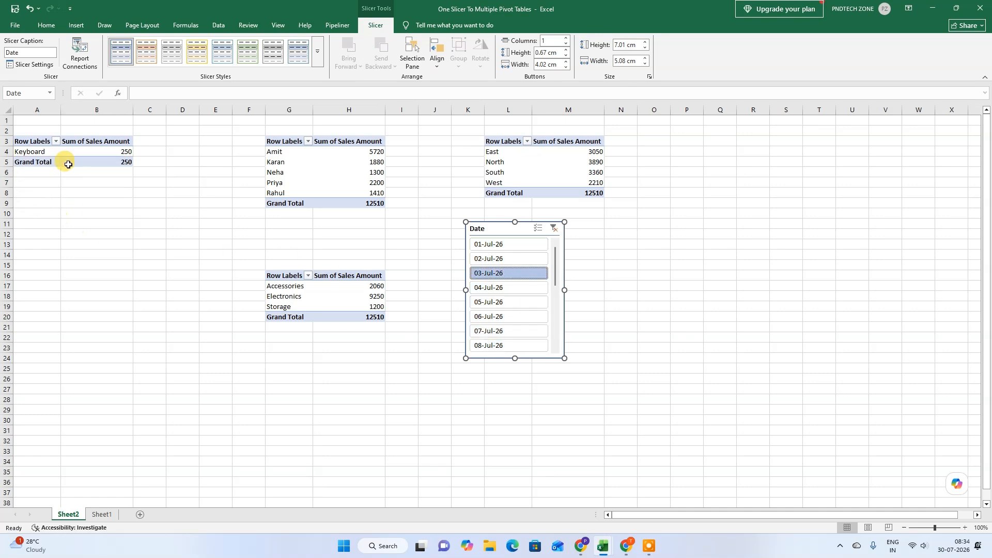
pyautogui.click(520, 324)
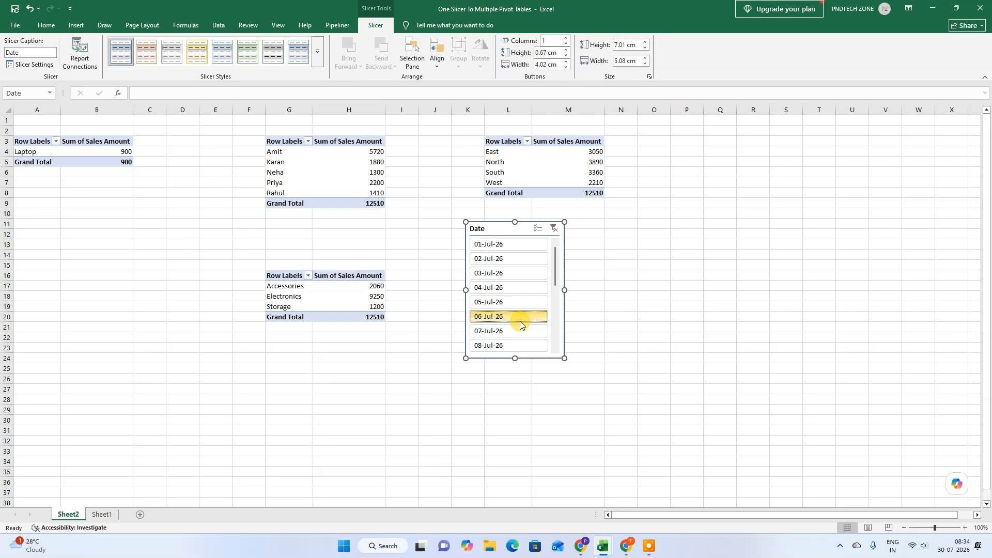
pyautogui.click(554, 228)
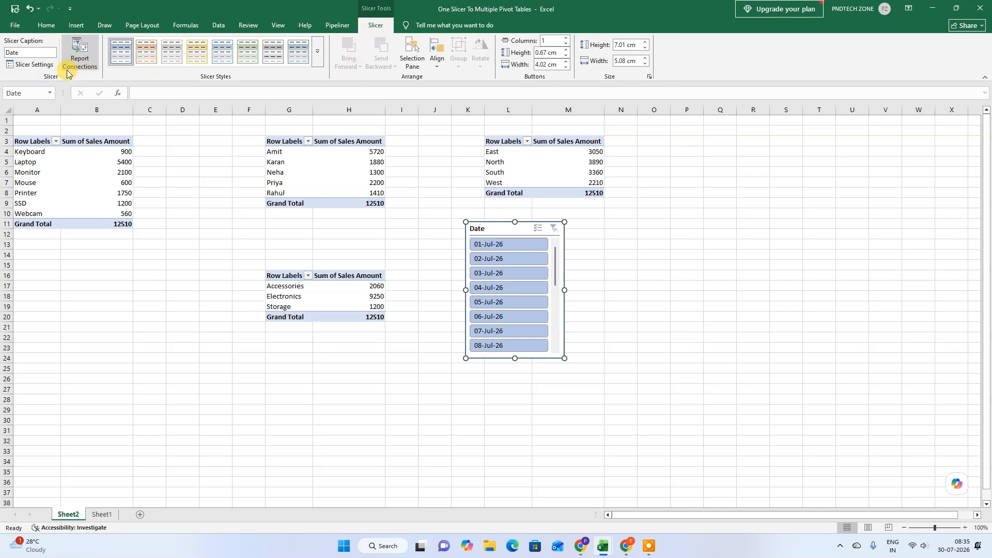
# Step: Connect the Date slicer to PivotTable3, PivotTable4 and PivotTable5 on Sheet2 in addition to PivotTable2
pyautogui.click(82, 61)
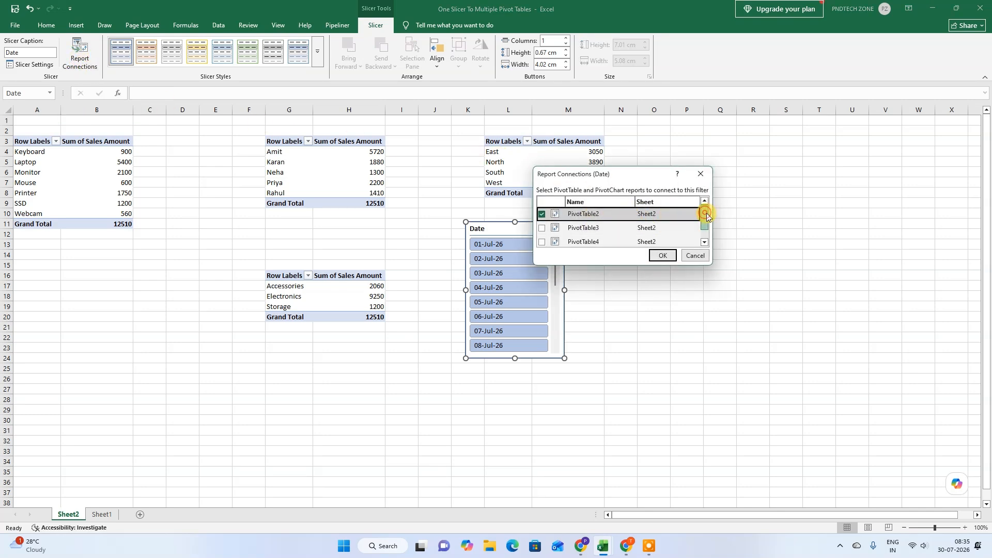
pyautogui.moveTo(705, 213)
pyautogui.mouseDown()
pyautogui.moveTo(707, 228)
pyautogui.moveTo(702, 200)
pyautogui.mouseUp()
pyautogui.click(541, 228)
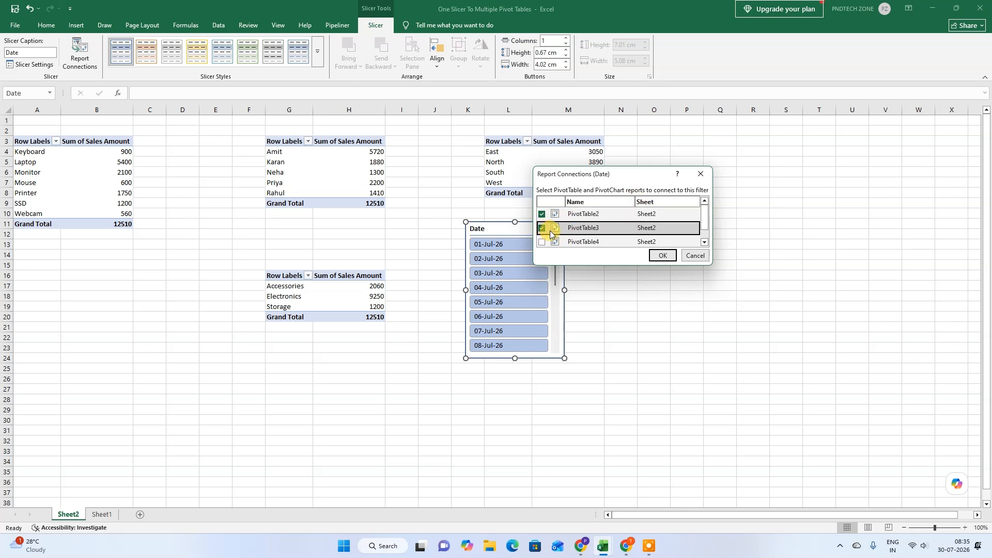
pyautogui.click(542, 242)
pyautogui.scroll(-1, 589, 228)
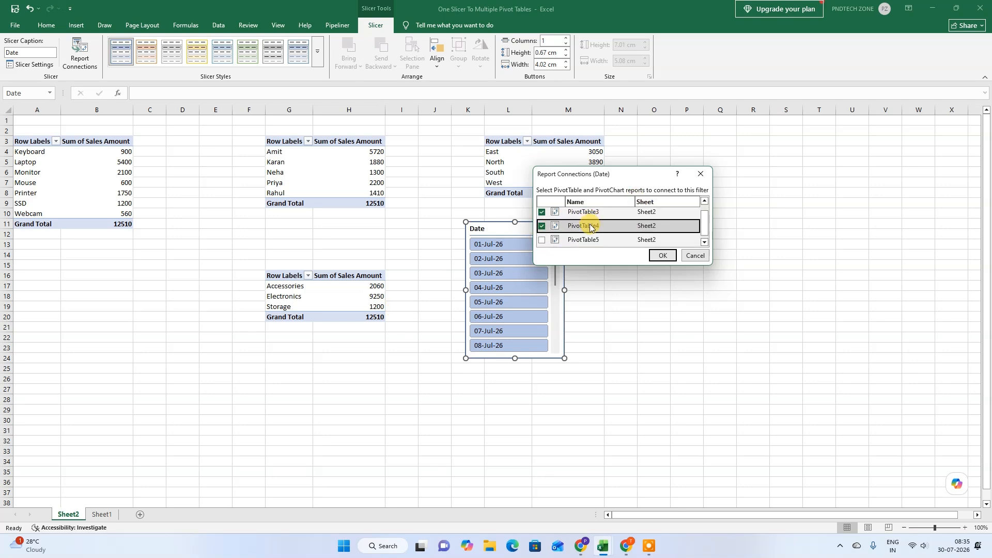
pyautogui.click(541, 240)
pyautogui.scroll(1, 565, 229)
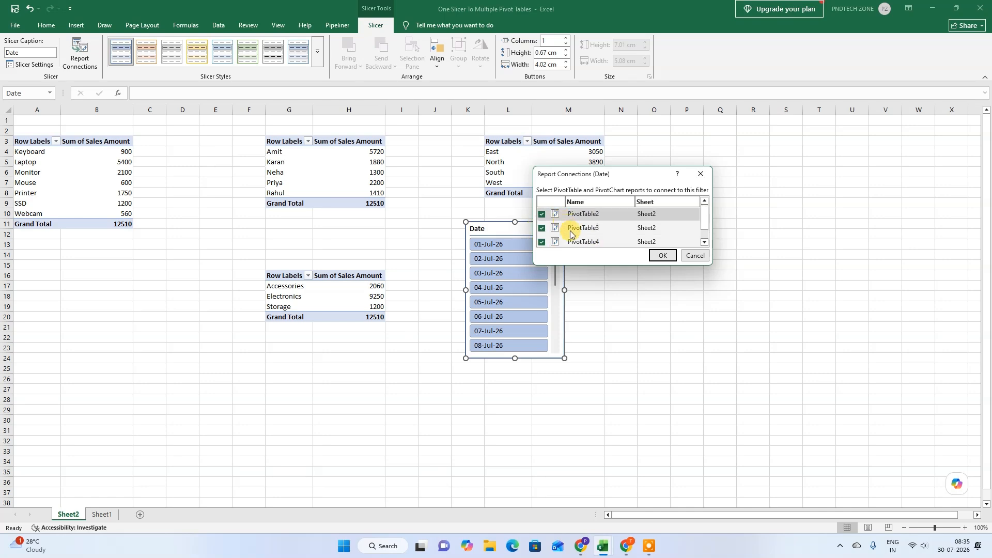
pyautogui.click(663, 256)
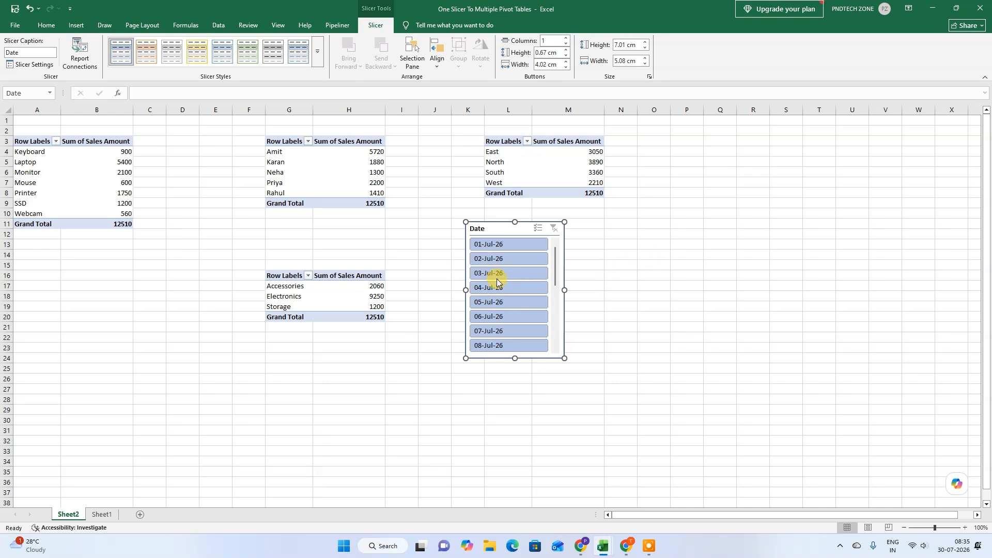
# Step: Test the connected Date slicer by filtering all four PivotTables to single dates between 03-Jul-26 and 07-Jul-26, and clear its filter
pyautogui.click(520, 275)
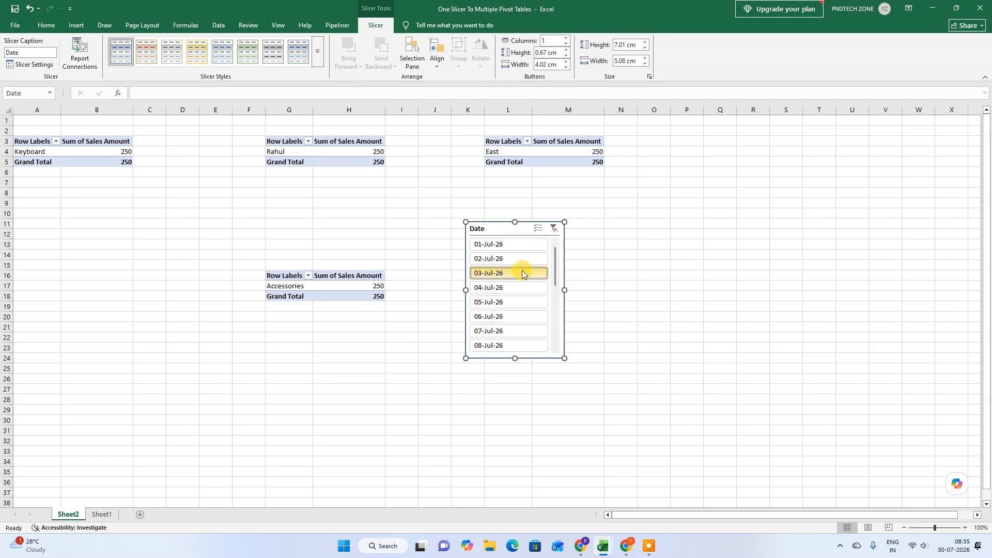
pyautogui.click(513, 317)
pyautogui.click(511, 300)
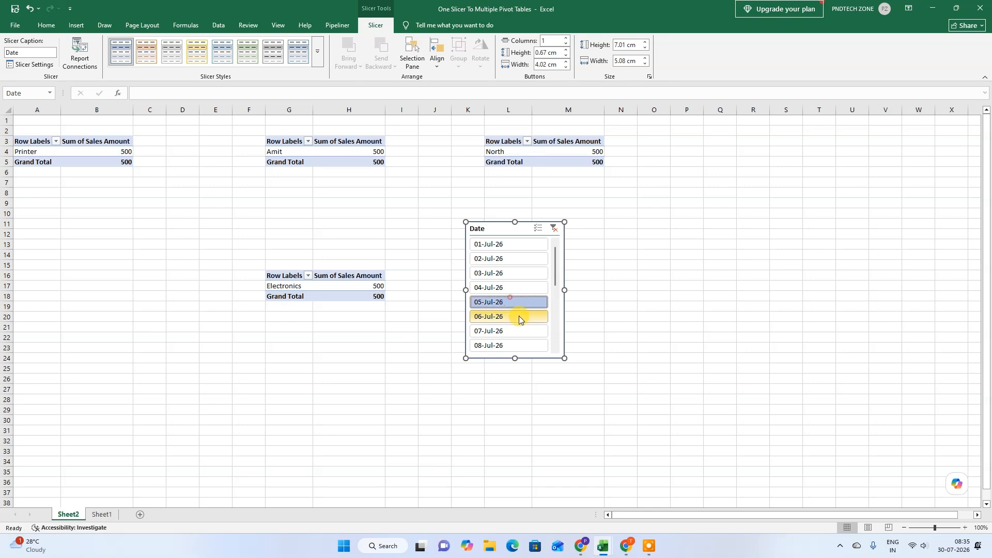
pyautogui.click(524, 287)
pyautogui.click(526, 336)
pyautogui.click(526, 273)
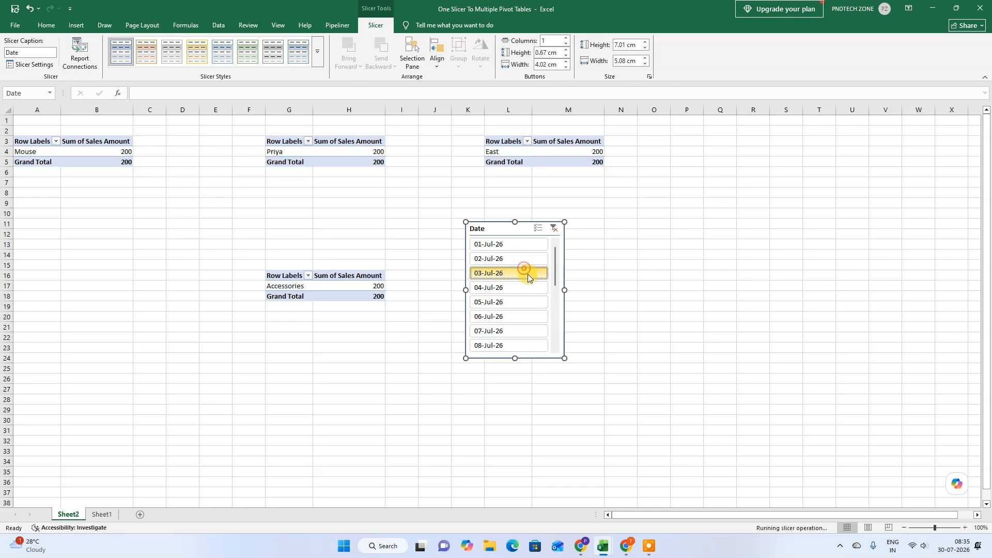
pyautogui.click(525, 289)
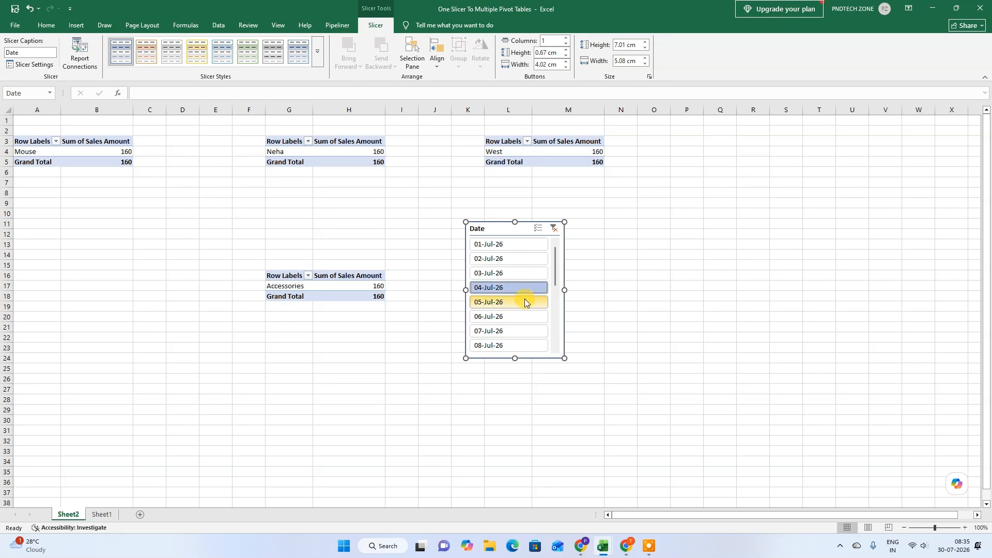
pyautogui.click(553, 228)
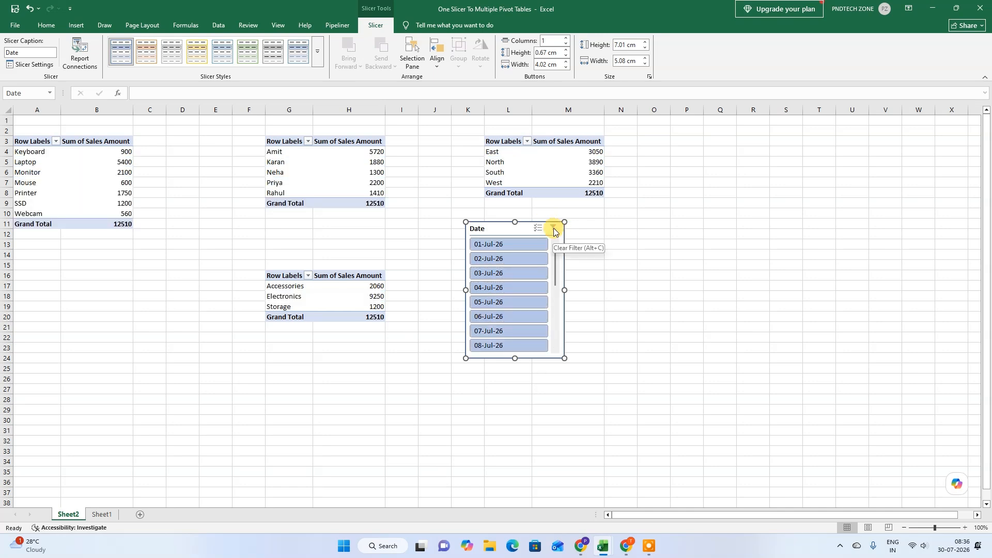